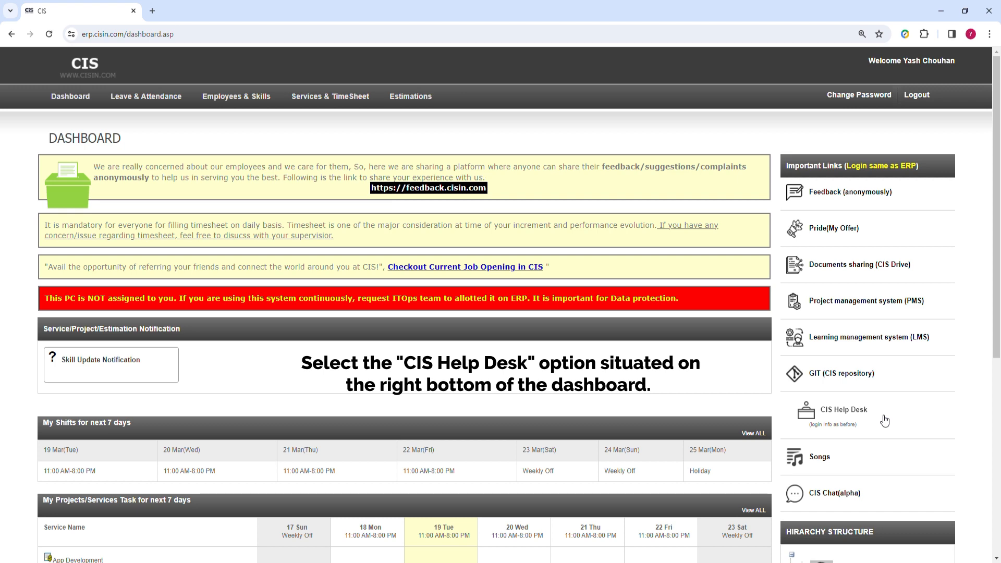
Open the CIS Help Desk from the ERP dashboard and start a new request.
click(883, 417)
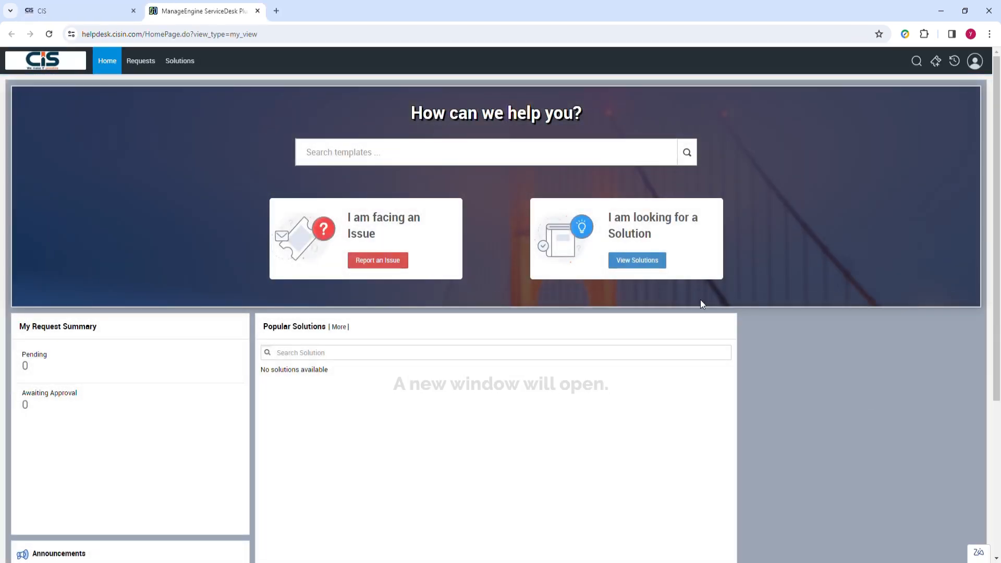
click(137, 72)
click(138, 92)
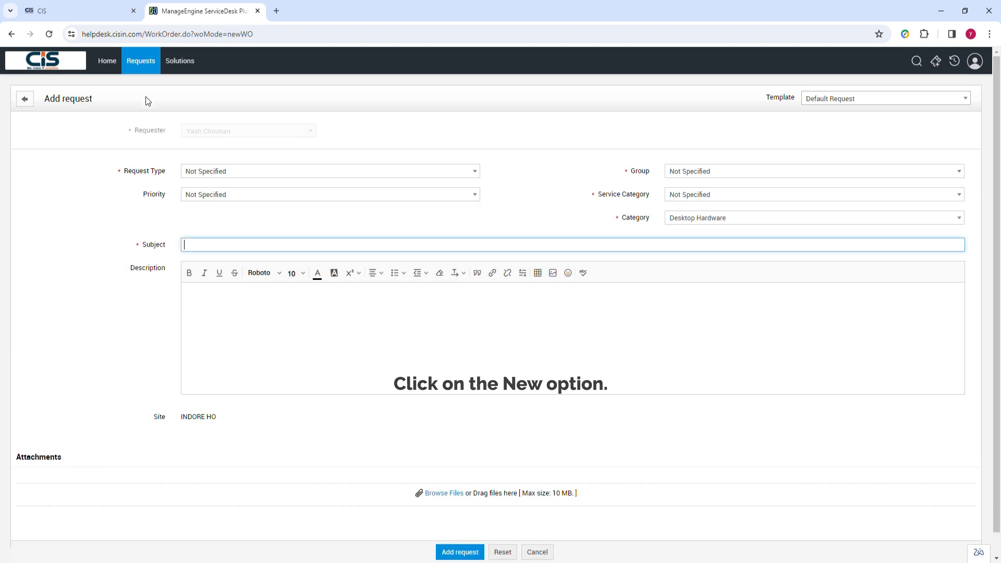
Examine the available request templates, keeping the Default Request template.
click(843, 104)
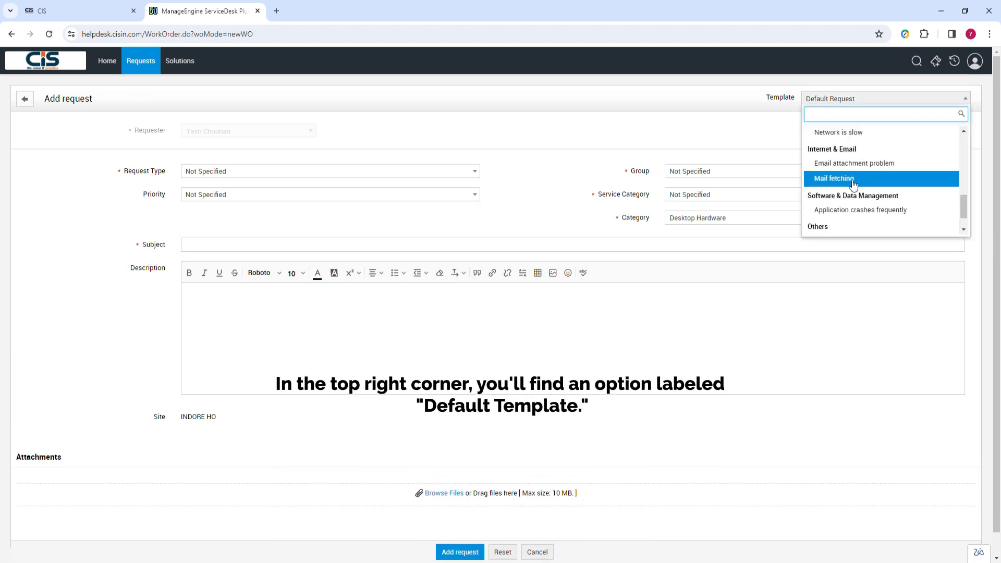
scroll(853, 185, up, 10)
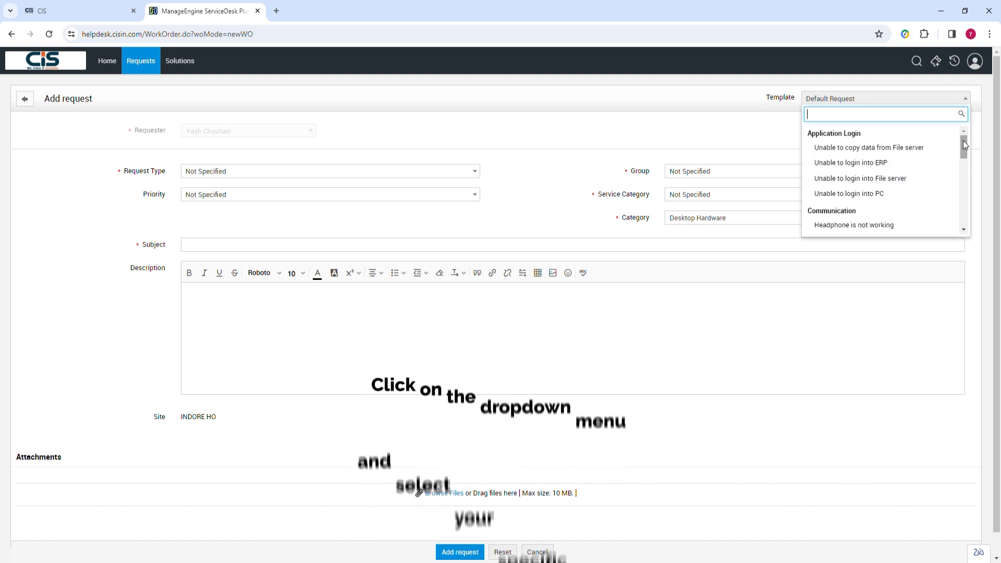
drag(964, 142, 962, 212)
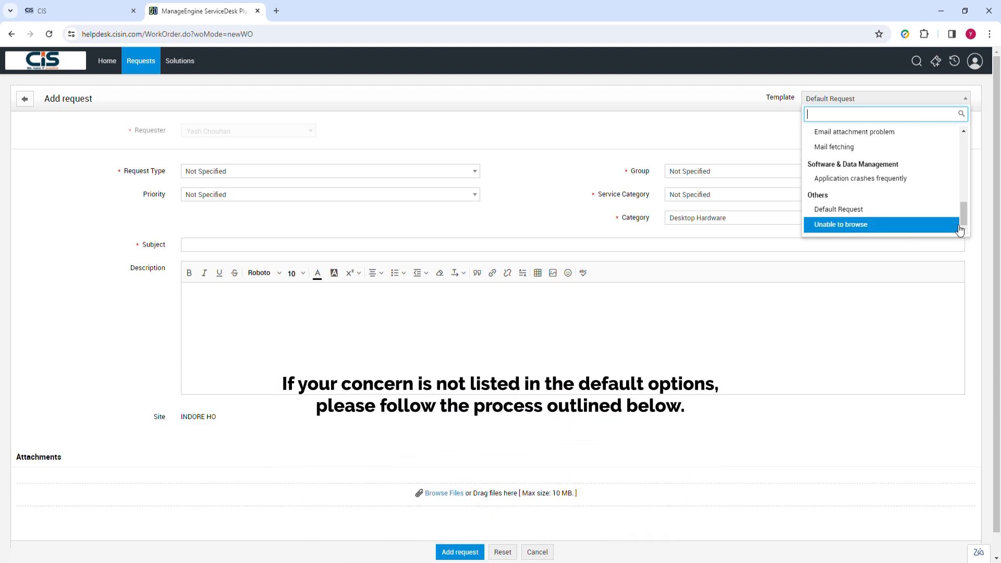
click(956, 250)
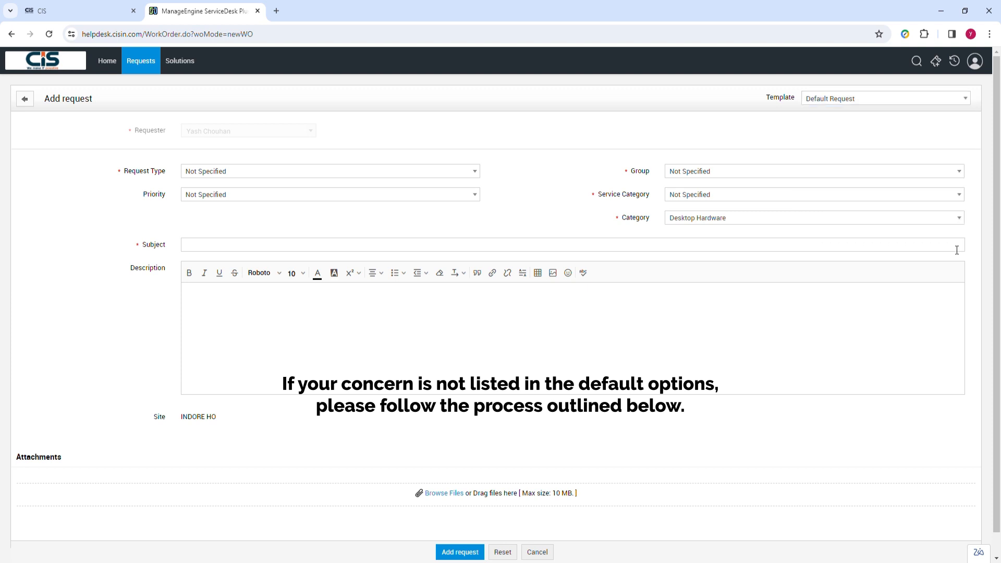
Set the request type to Incident and the priority to High.
click(472, 171)
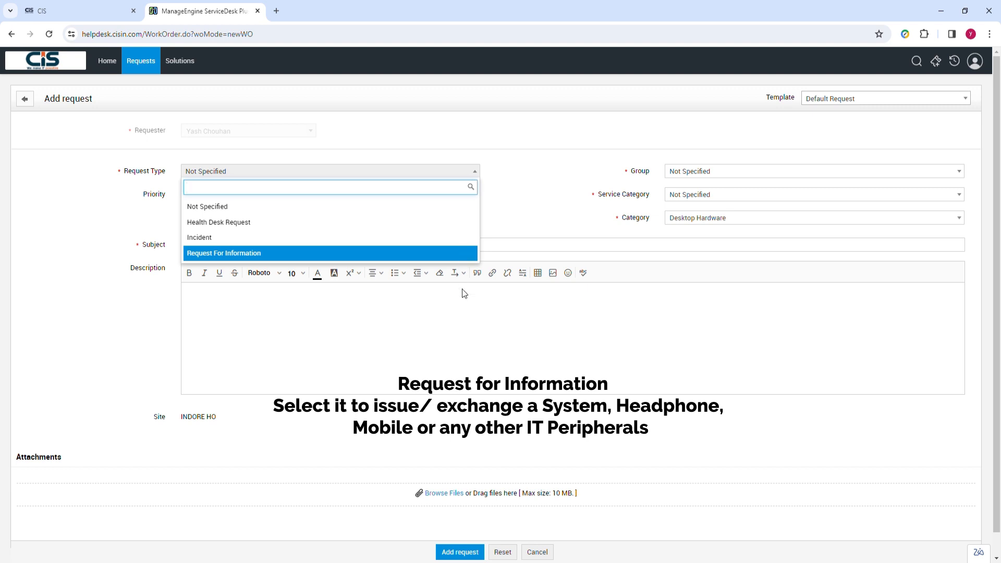
click(465, 328)
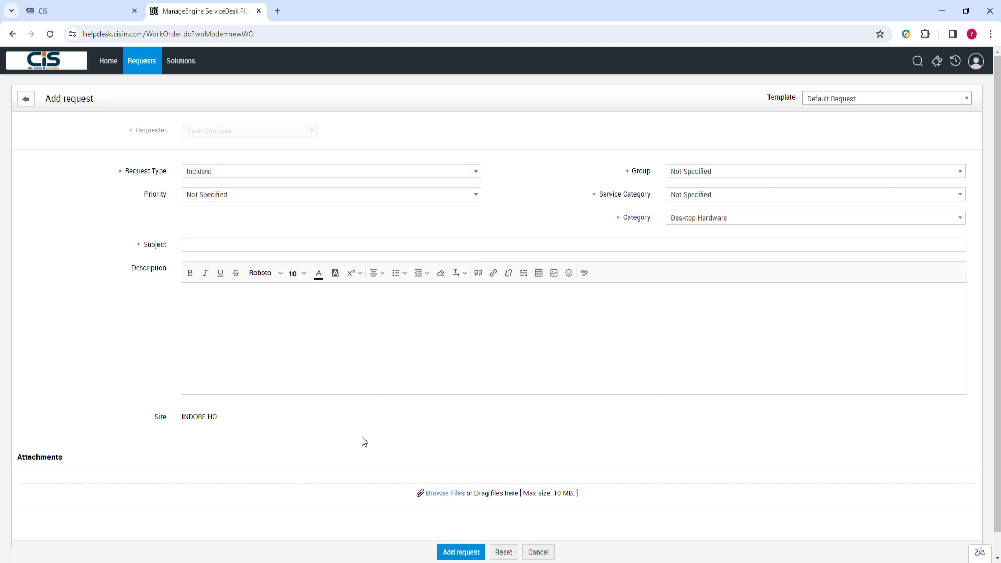
click(468, 194)
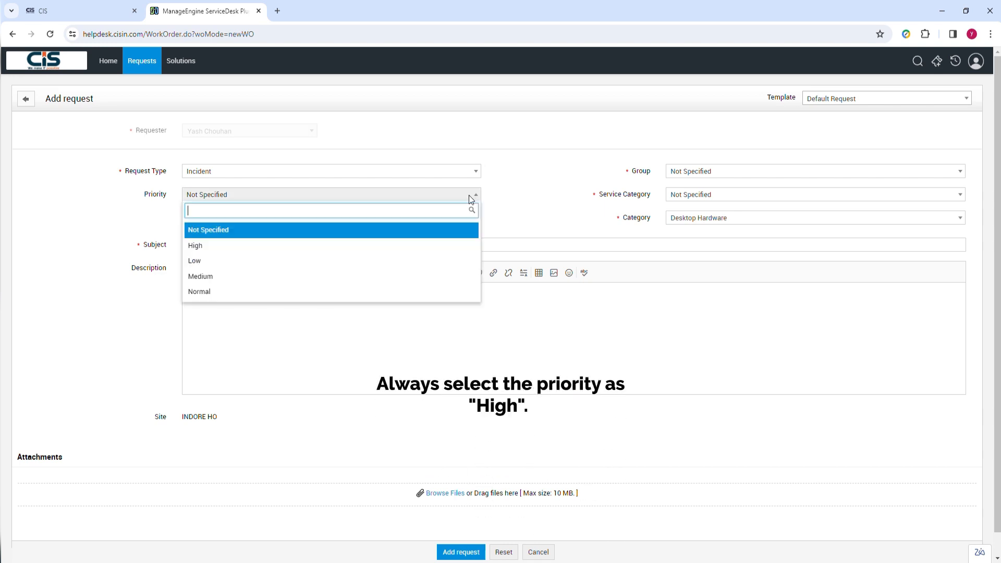
click(464, 245)
Assign the request to the Human Capital Management Dept. group with the service category HRD Administration & Office Admin.
click(878, 174)
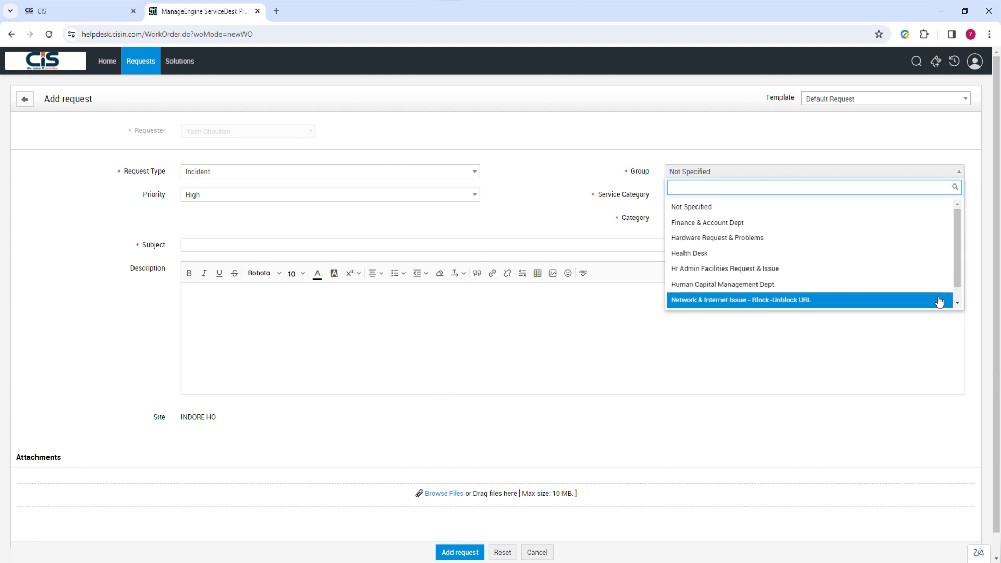
scroll(939, 300, down, 1)
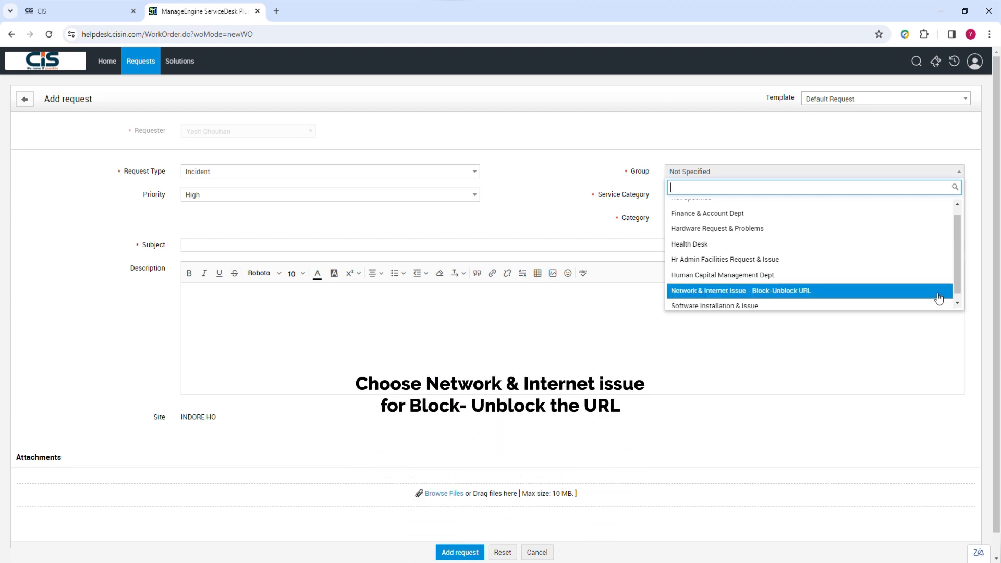
scroll(939, 298, down, 1)
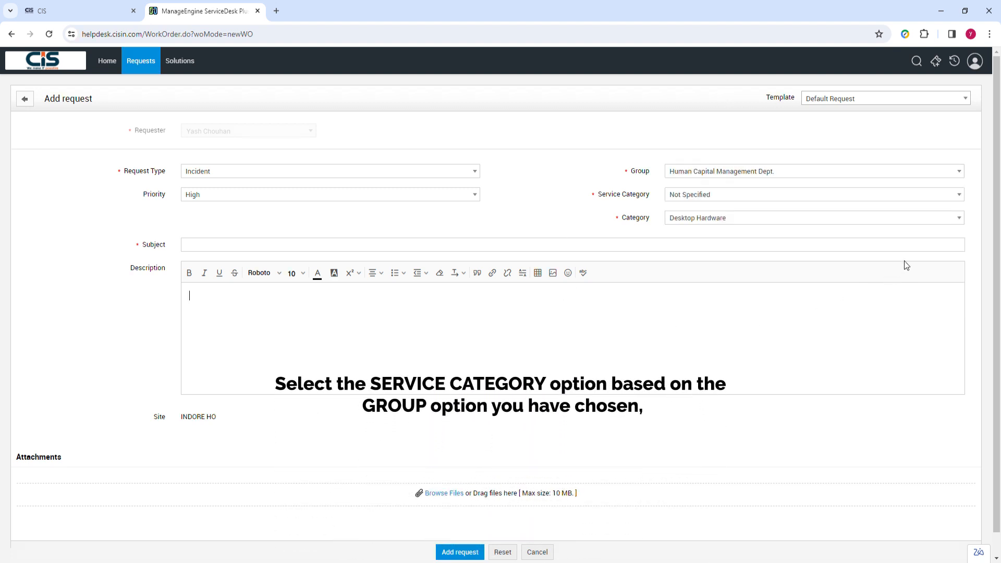
click(965, 198)
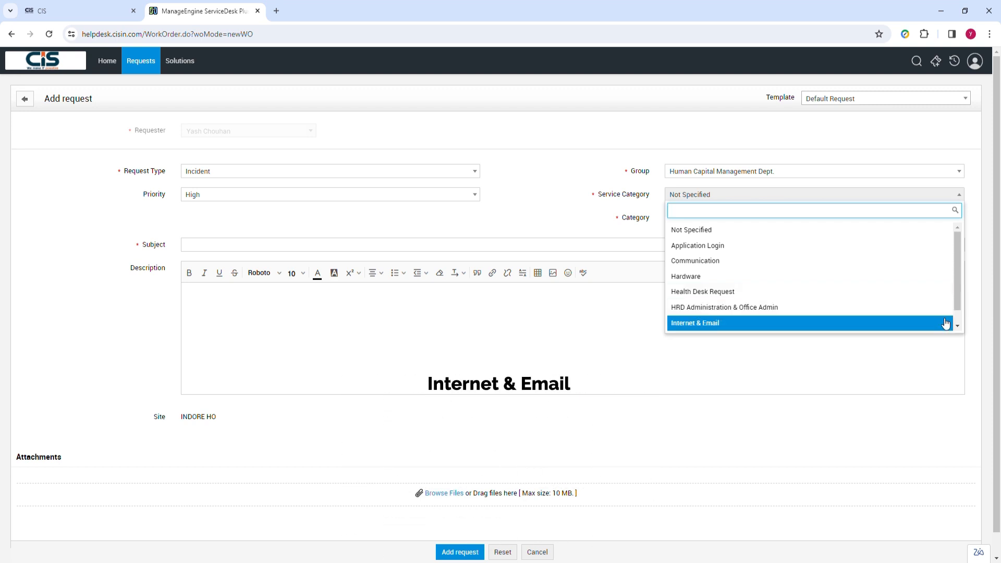
scroll(947, 324, down, 1)
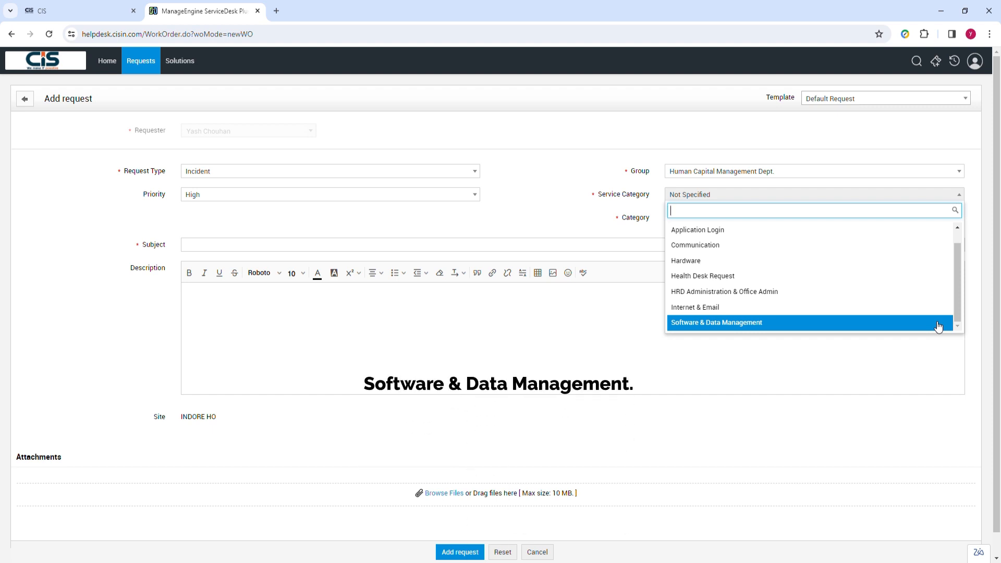
click(899, 292)
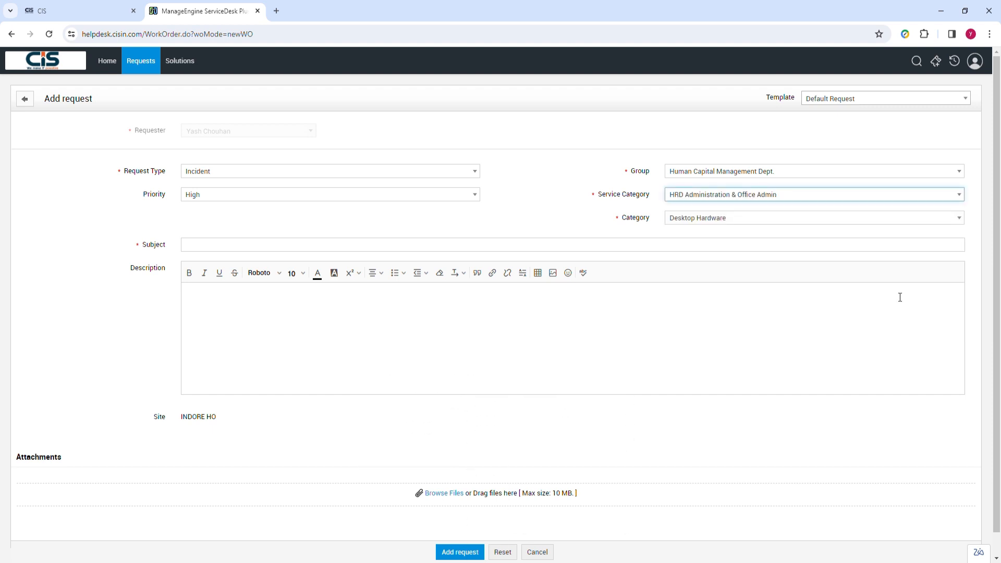
Set the request's category to Attendance Issue.
click(926, 218)
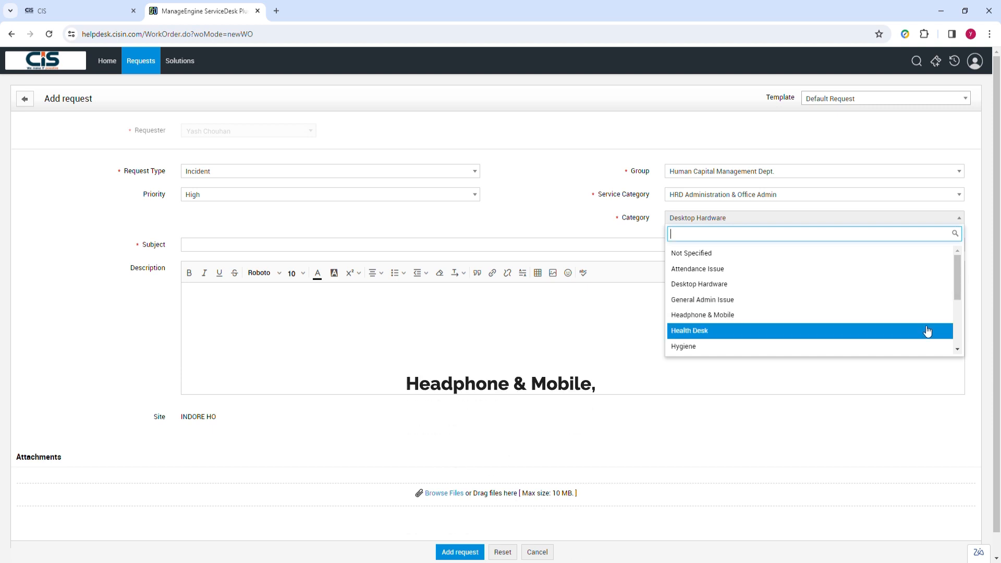
scroll(933, 347, down, 3)
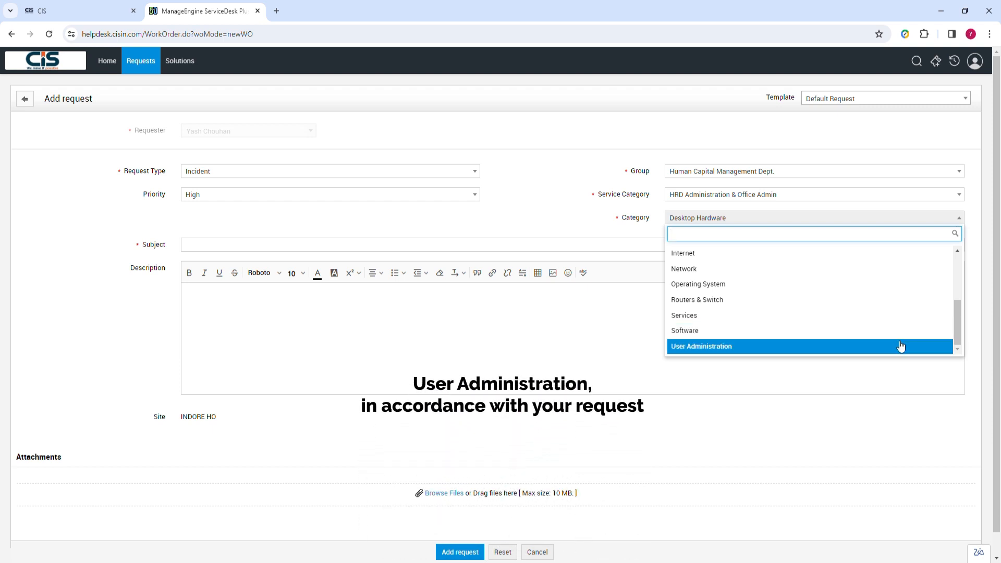
scroll(900, 346, up, 5)
click(889, 268)
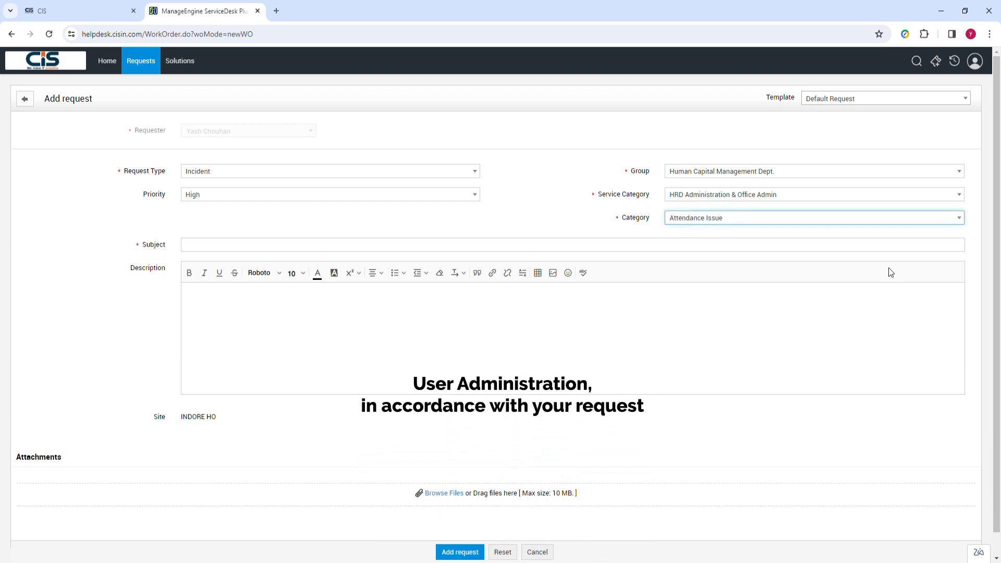
Submit the request with the subject "Regarding attendance issue" and a description asking to fix the miss punch on 15th March 2024.
click(632, 248)
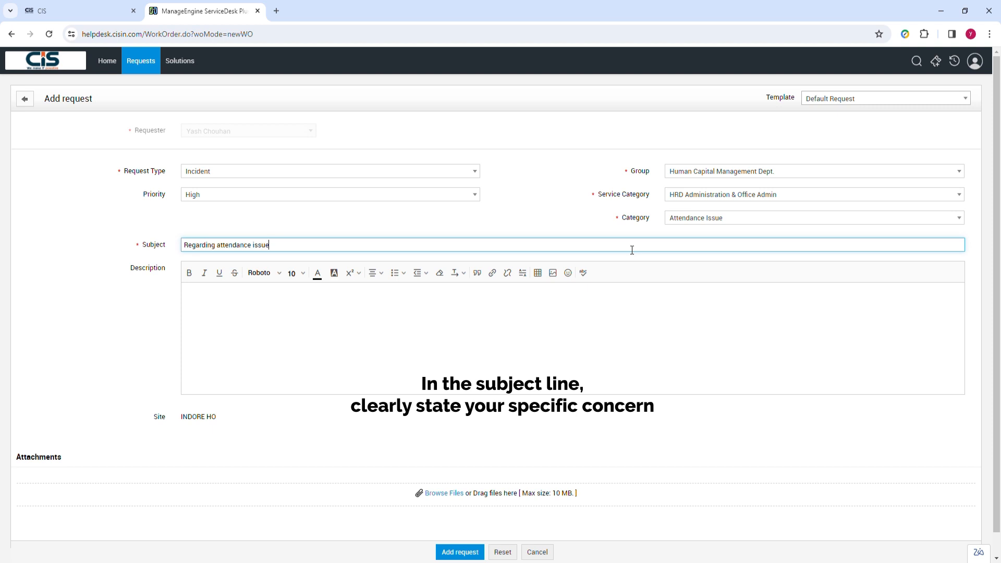
click(633, 312)
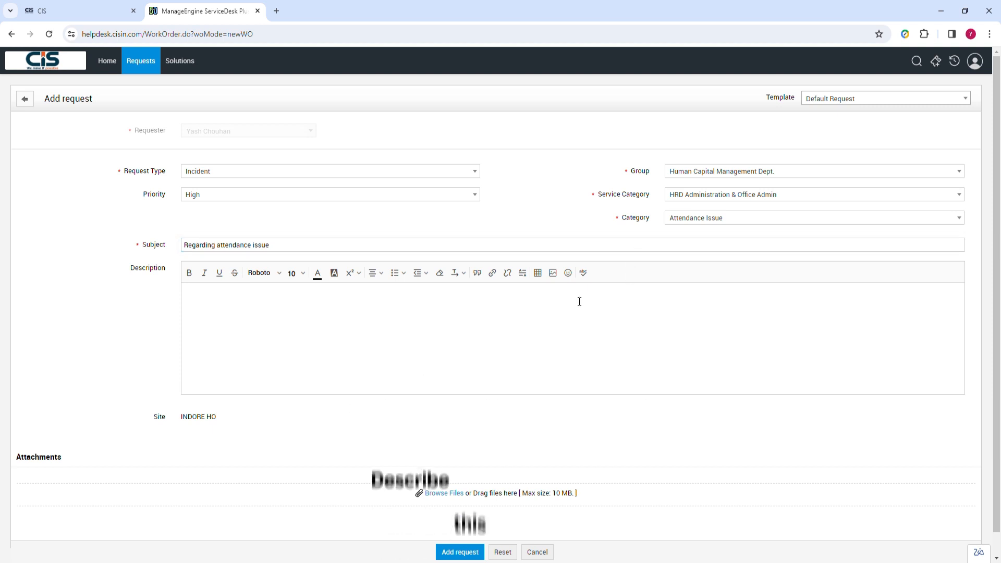
text(Dear sir,  I want to inform you that on 15th March 2024, I was present at the office,but there seems to be a mistake in my attendance record.It shows a misspunch.Can you please check and fix this issue?  Thank you)
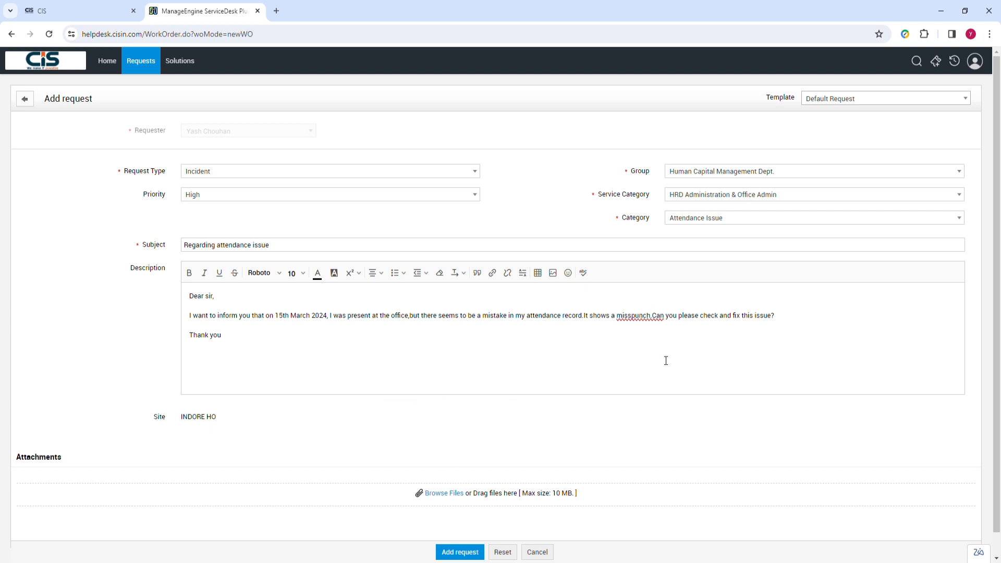
click(631, 316)
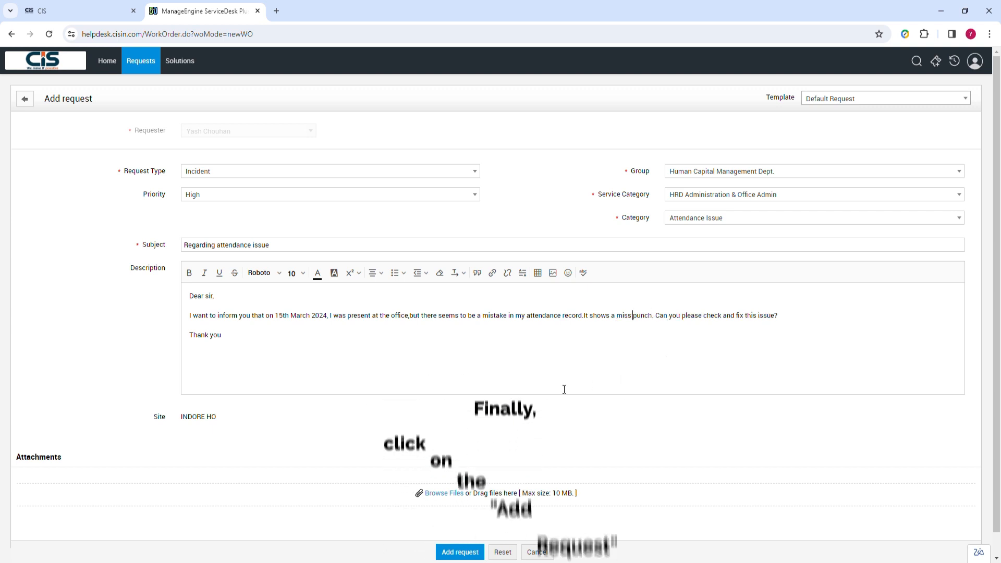
click(460, 552)
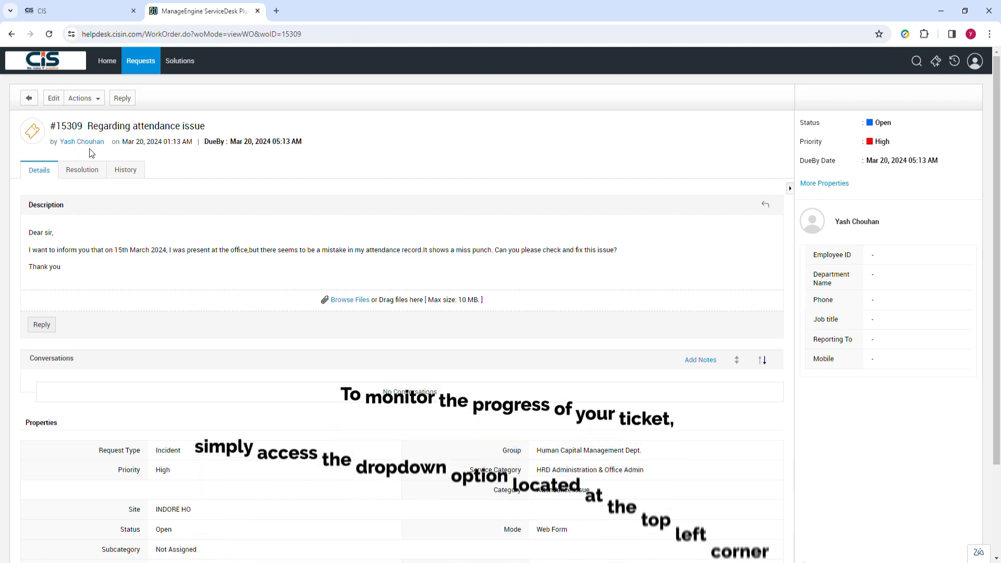
Check the available filters in the requests list and view the history of the "Regarding attendance issue" ticket.
click(142, 62)
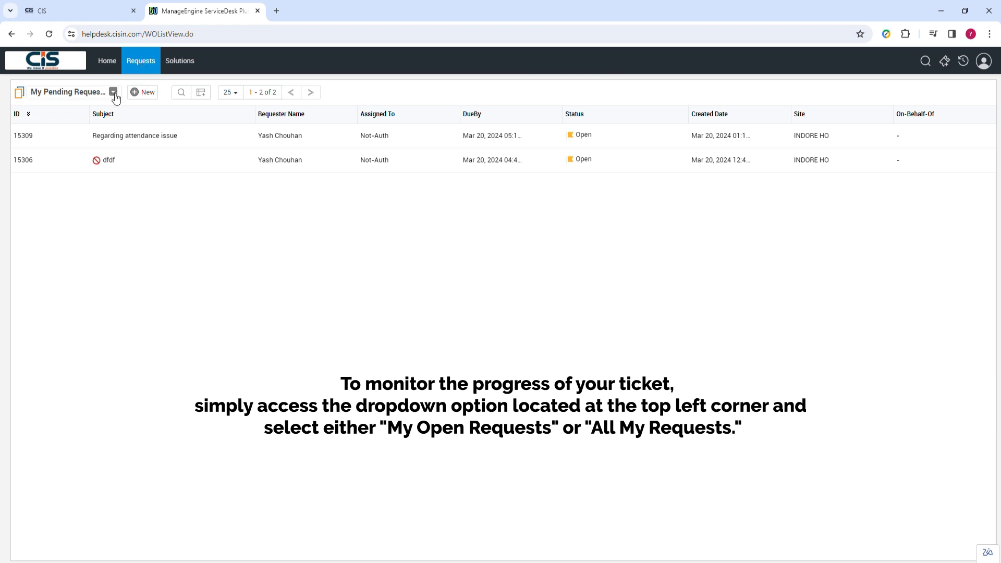
click(114, 92)
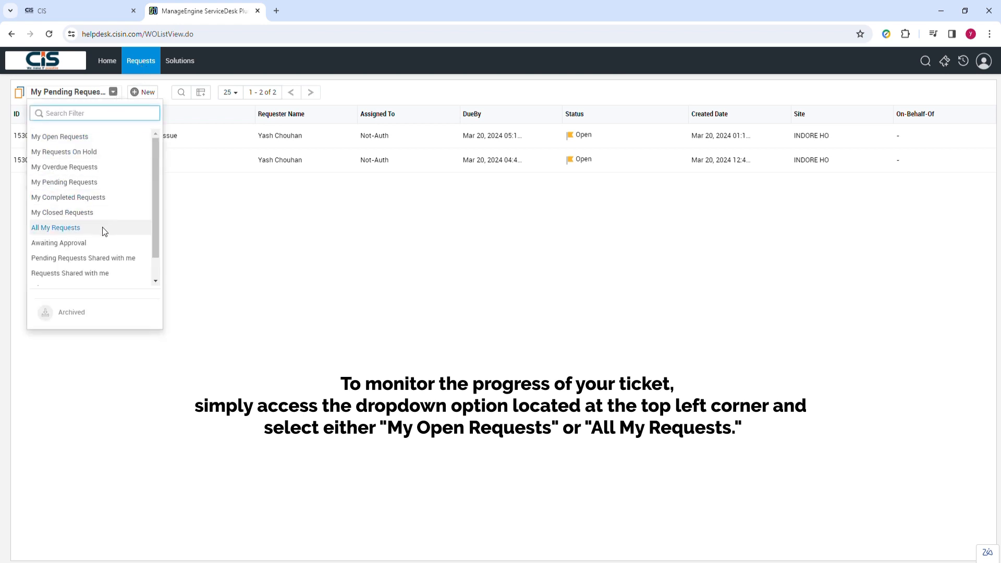
click(209, 239)
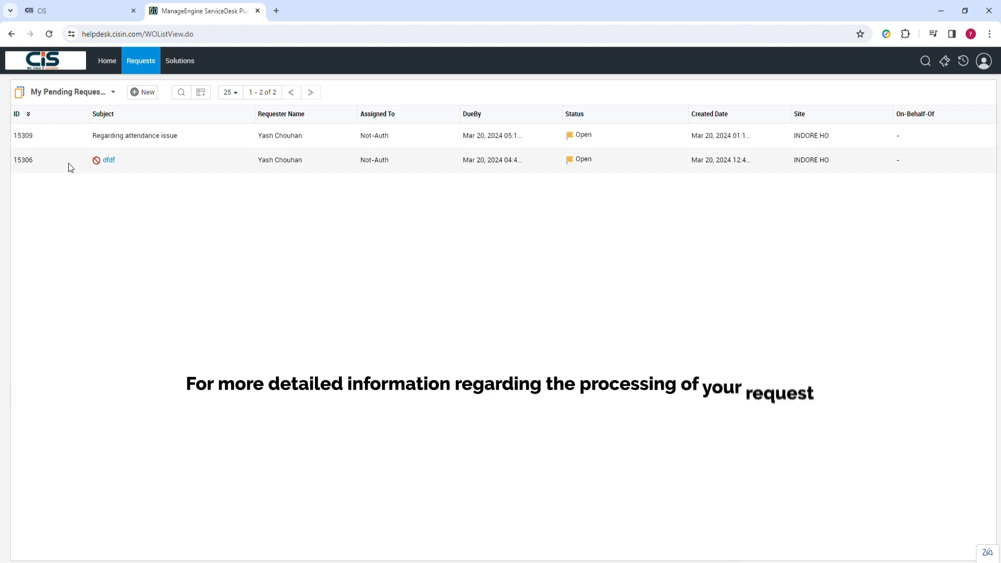
click(127, 136)
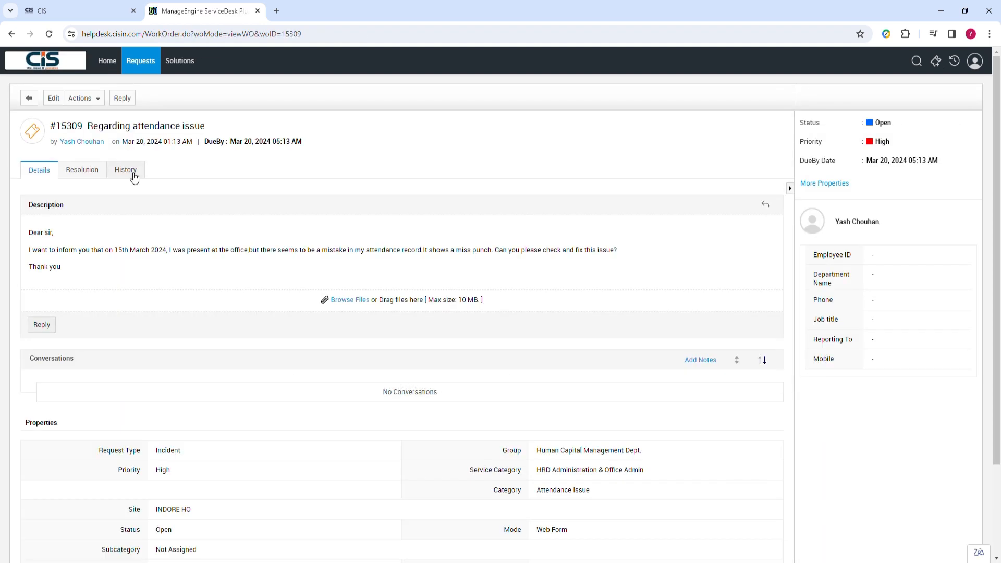
click(128, 172)
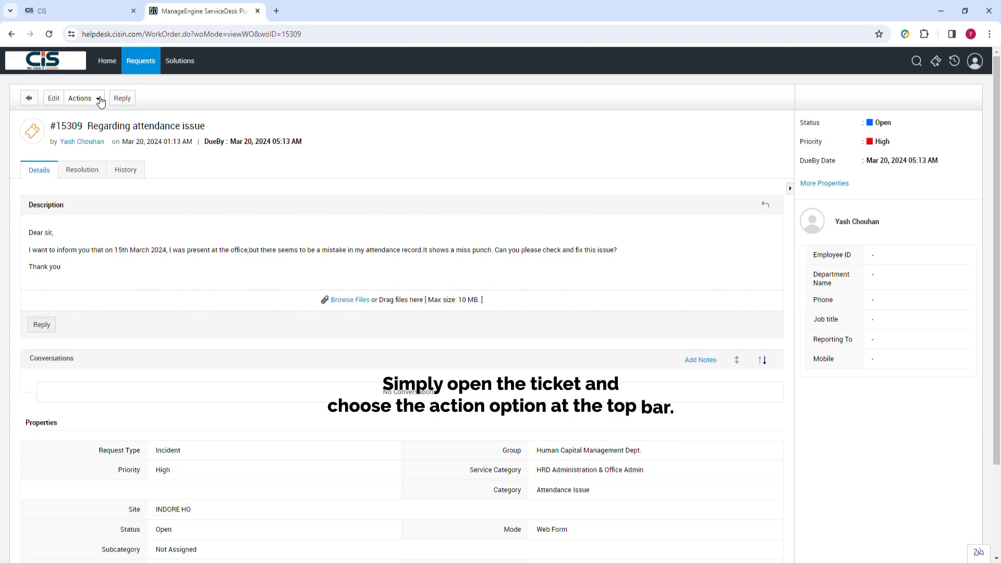
View the cancellation request form for the attendance ticket and dismiss it without submitting.
click(98, 99)
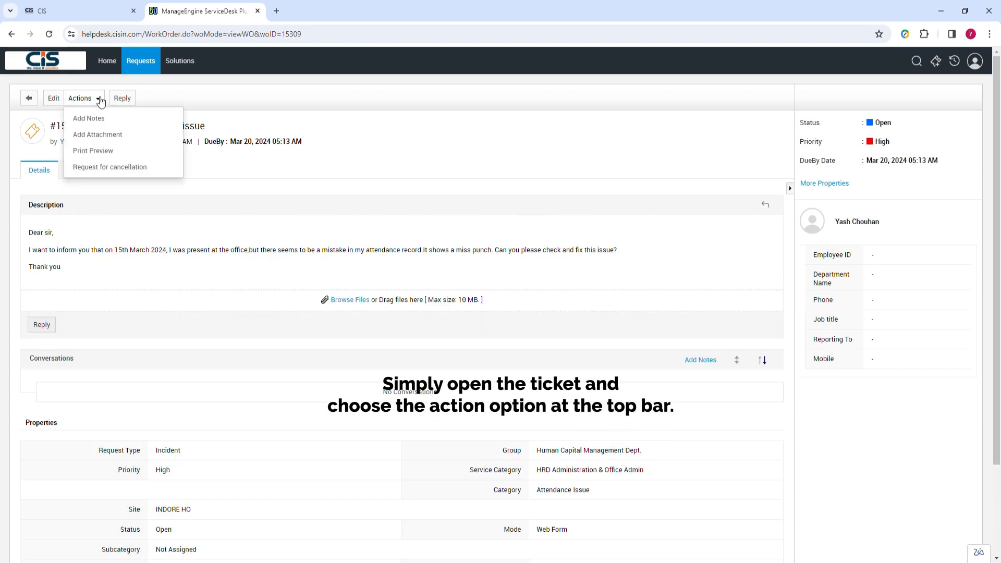
click(110, 168)
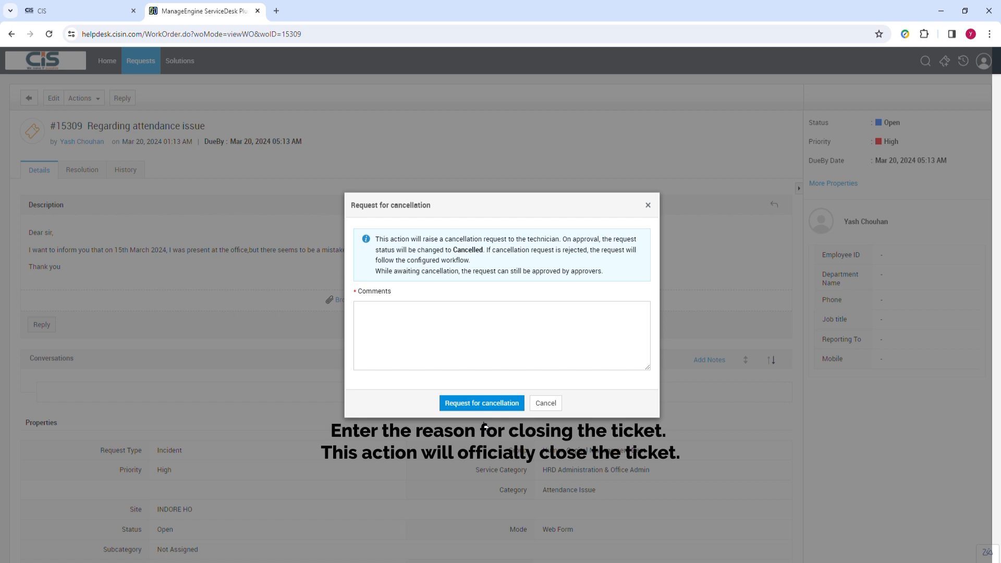
click(545, 404)
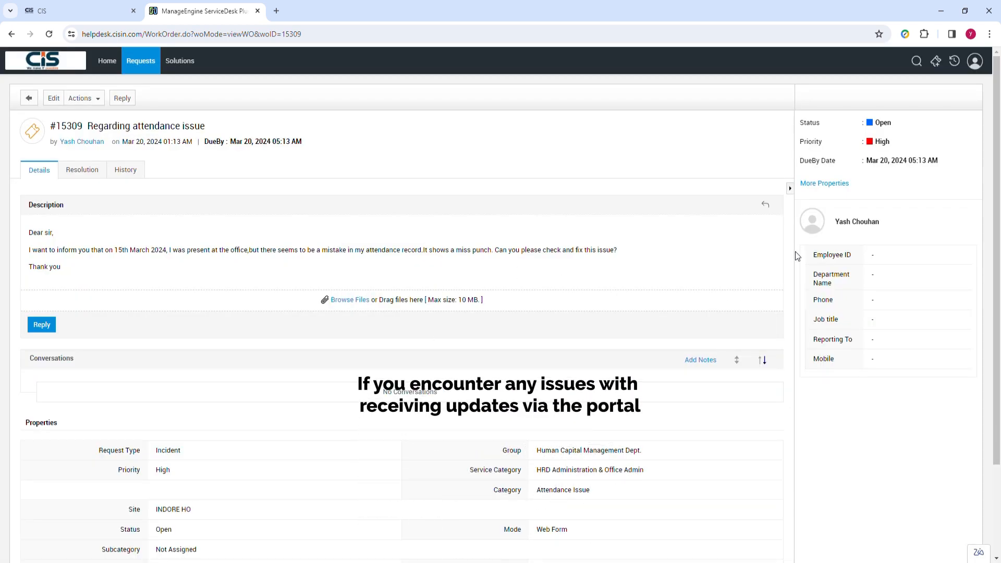